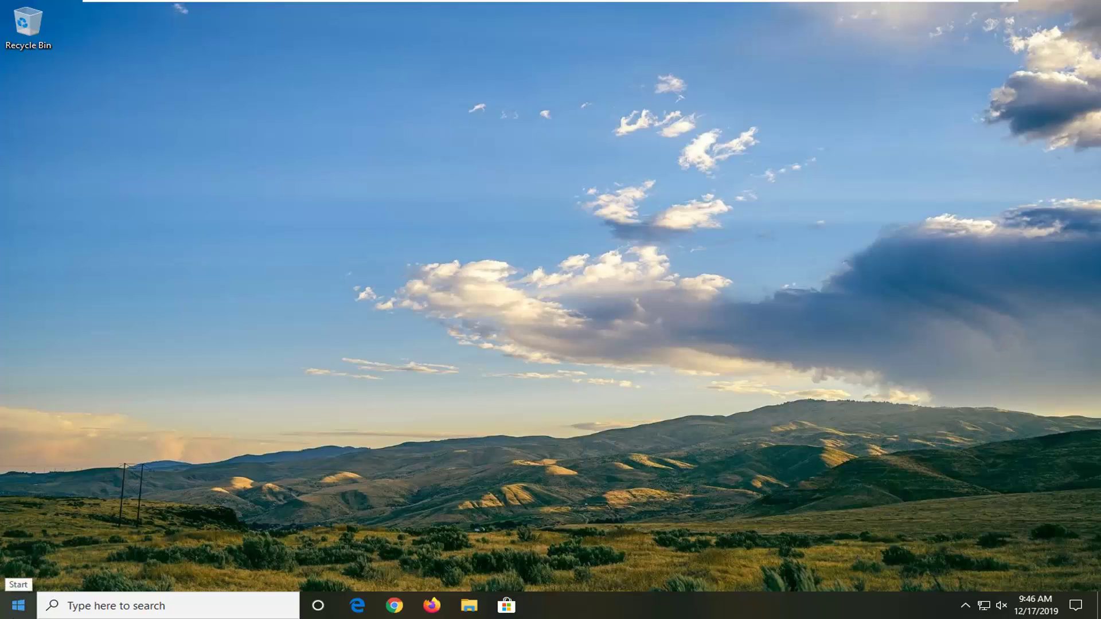
Step: Launch Registry Editor as administrator by searching regedit in Start and approving UAC
left_click(16, 610)
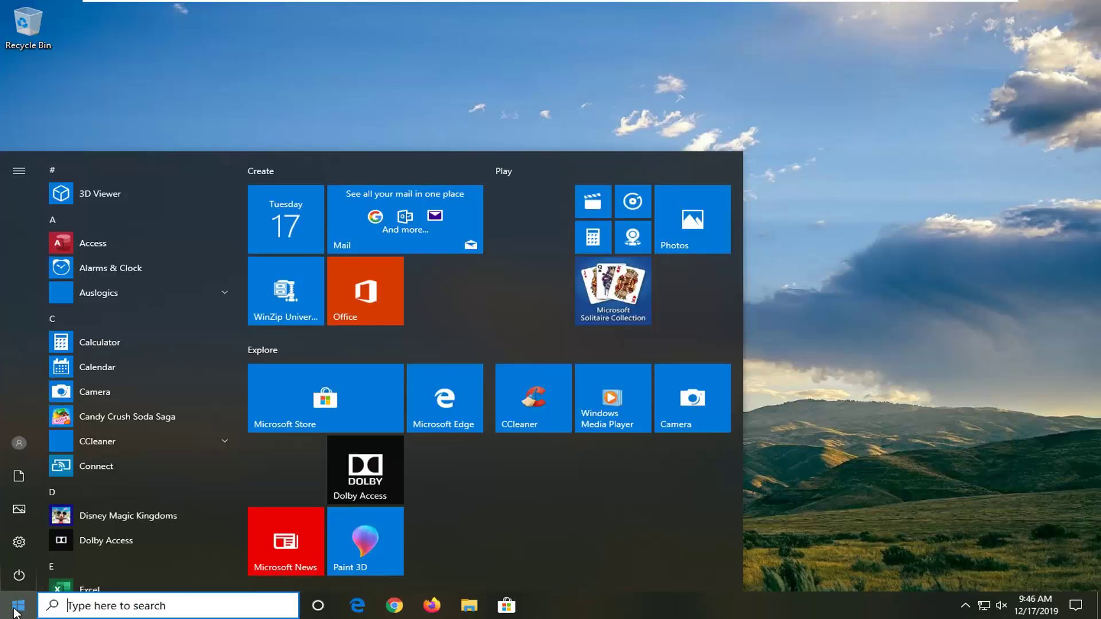
type("regedit")
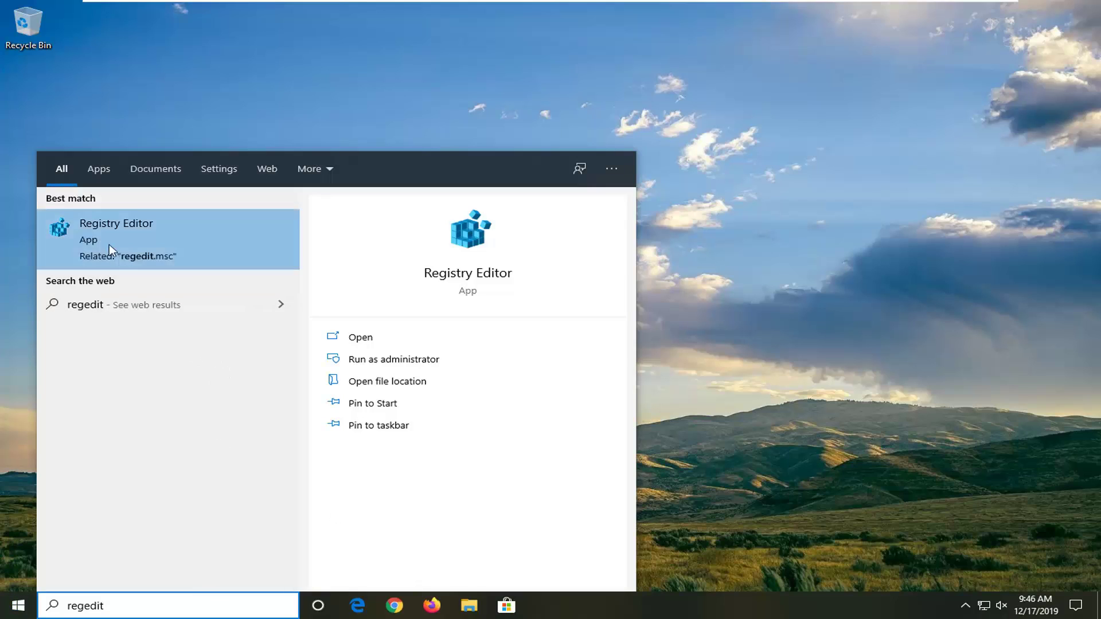
right_click(93, 227)
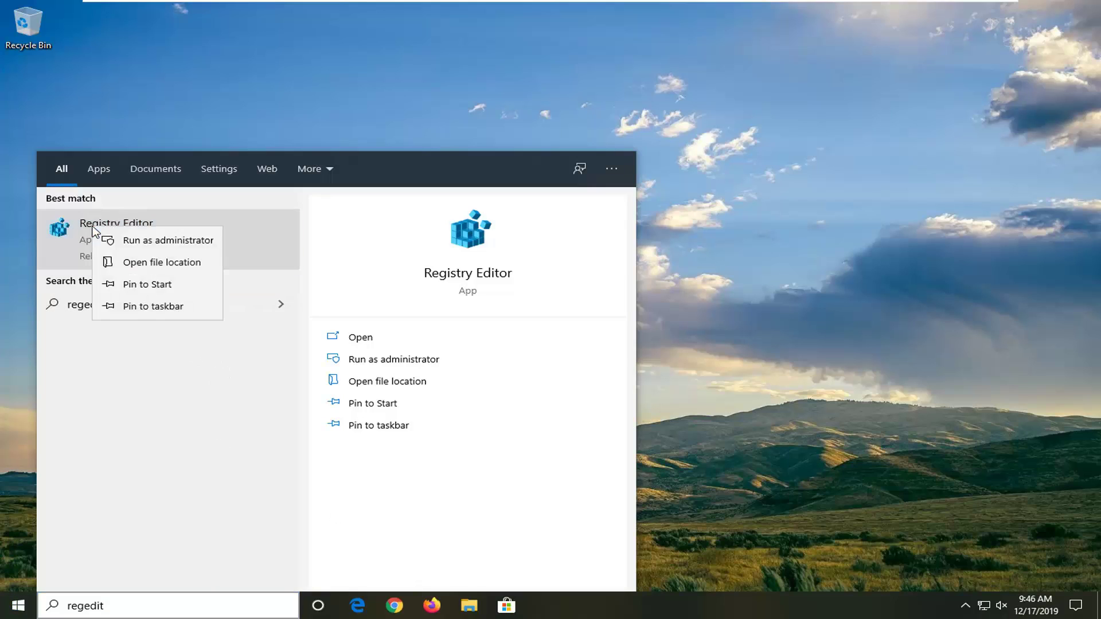
left_click(142, 241)
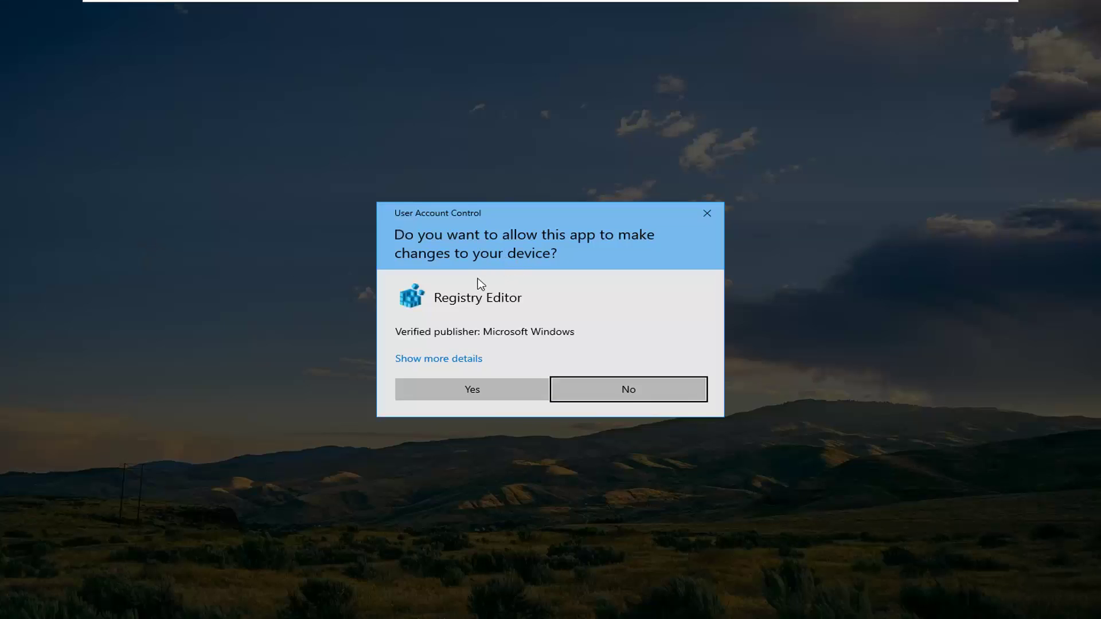
left_click(468, 393)
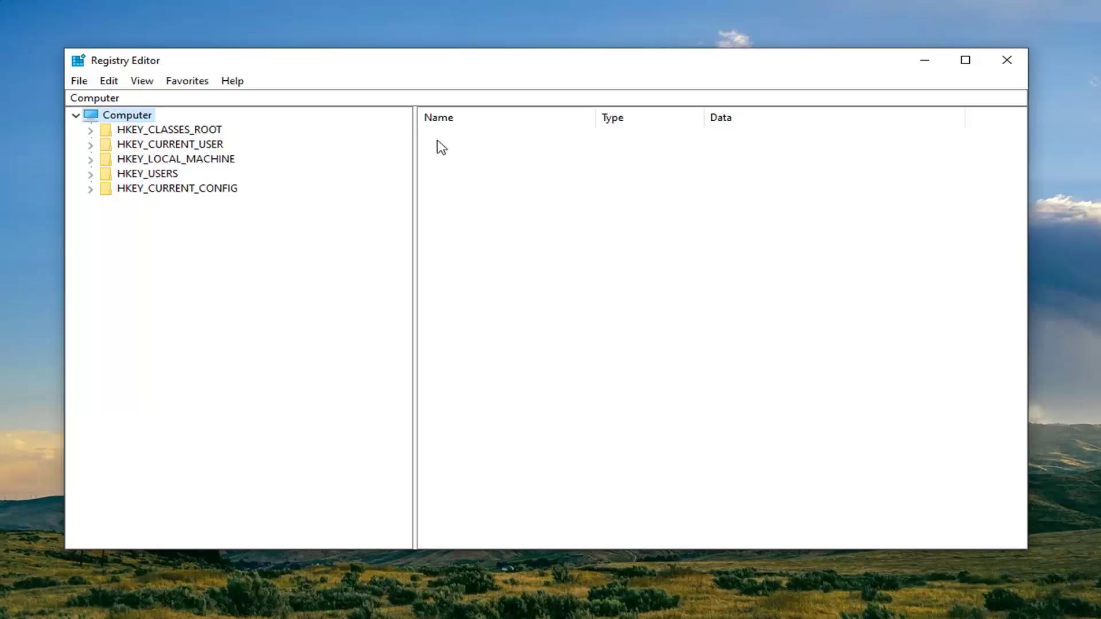
left_click(80, 87)
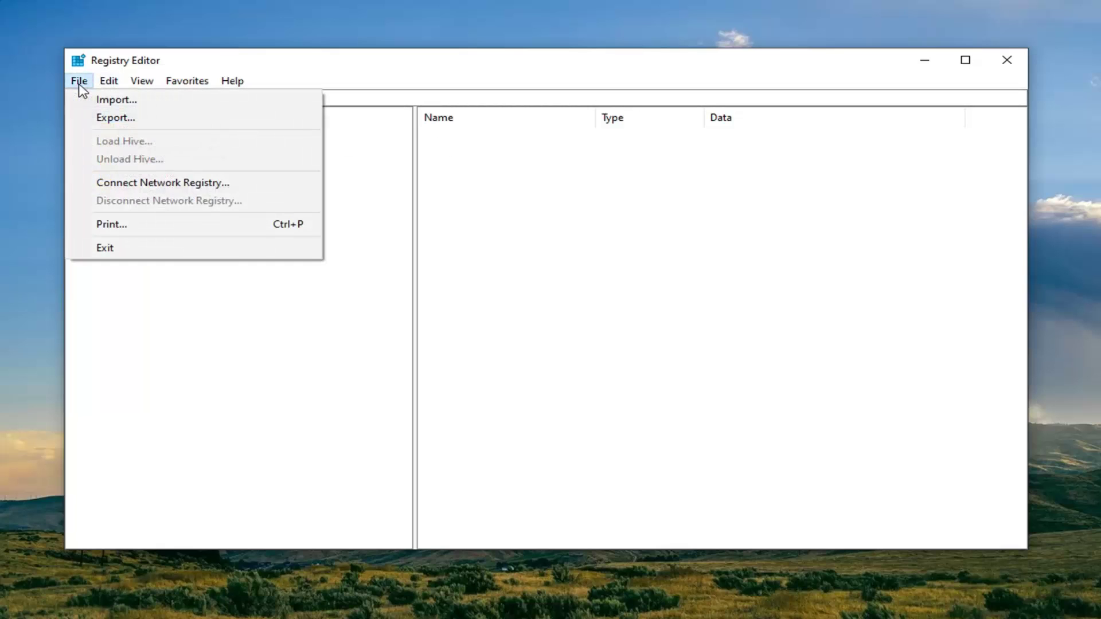
left_click(106, 117)
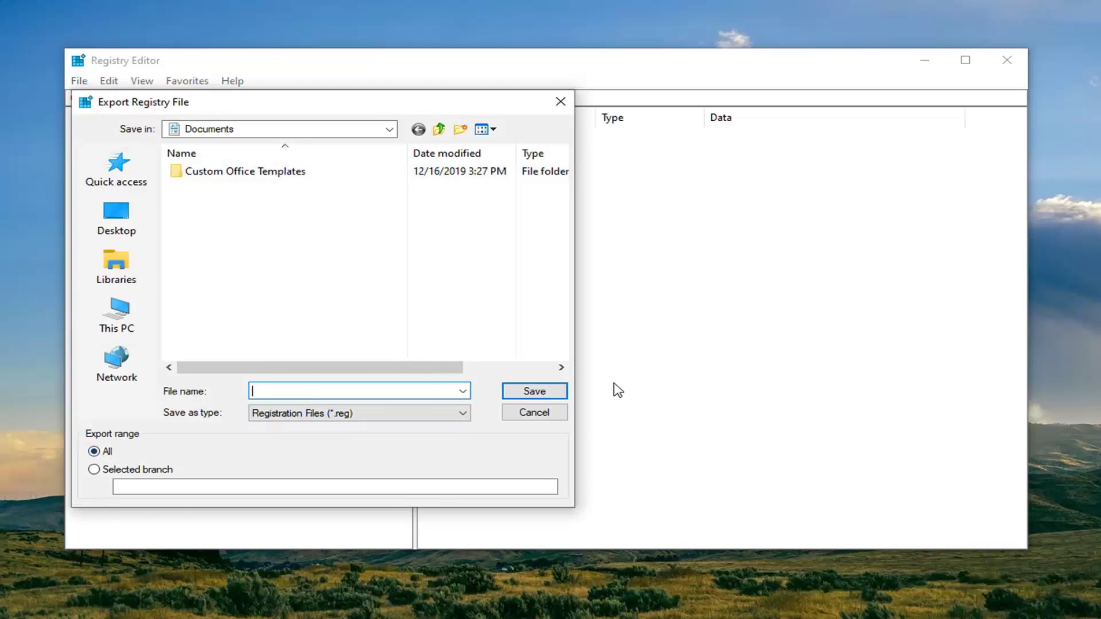
left_click(520, 414)
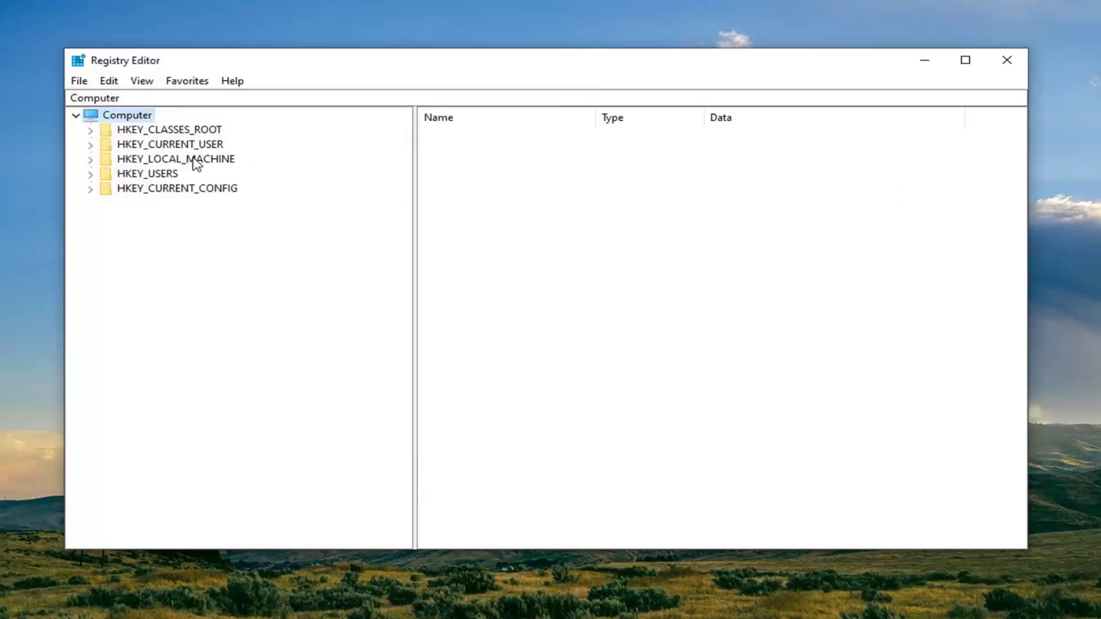
Step: Expand HKEY_LOCAL_MACHINE, SYSTEM, ControlSet001 and Control in the key tree
left_click(160, 163)
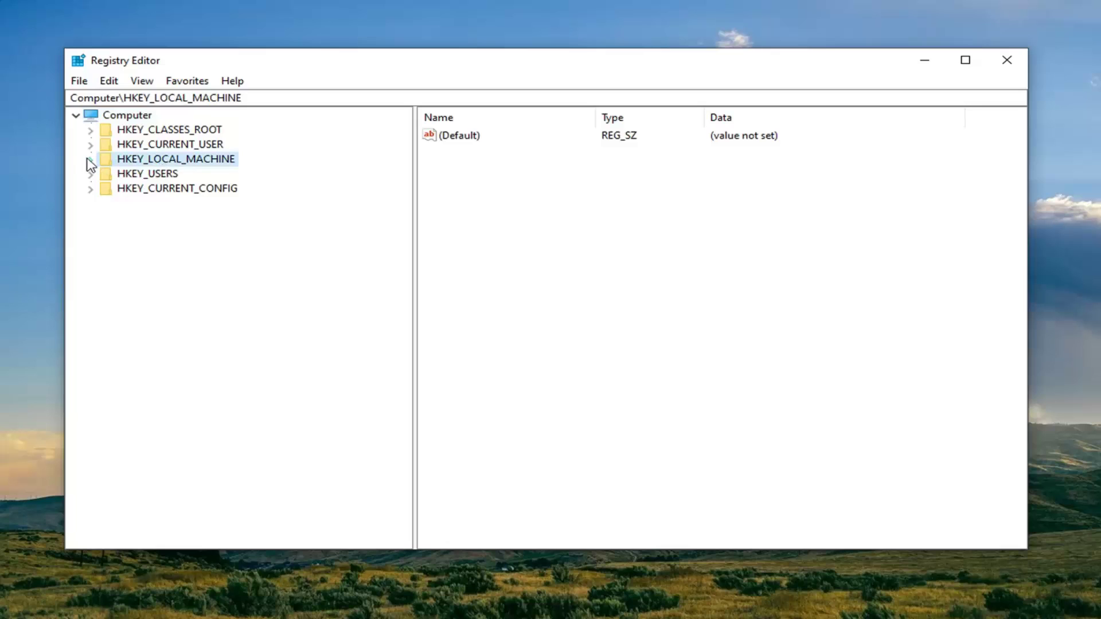
double_click(140, 163)
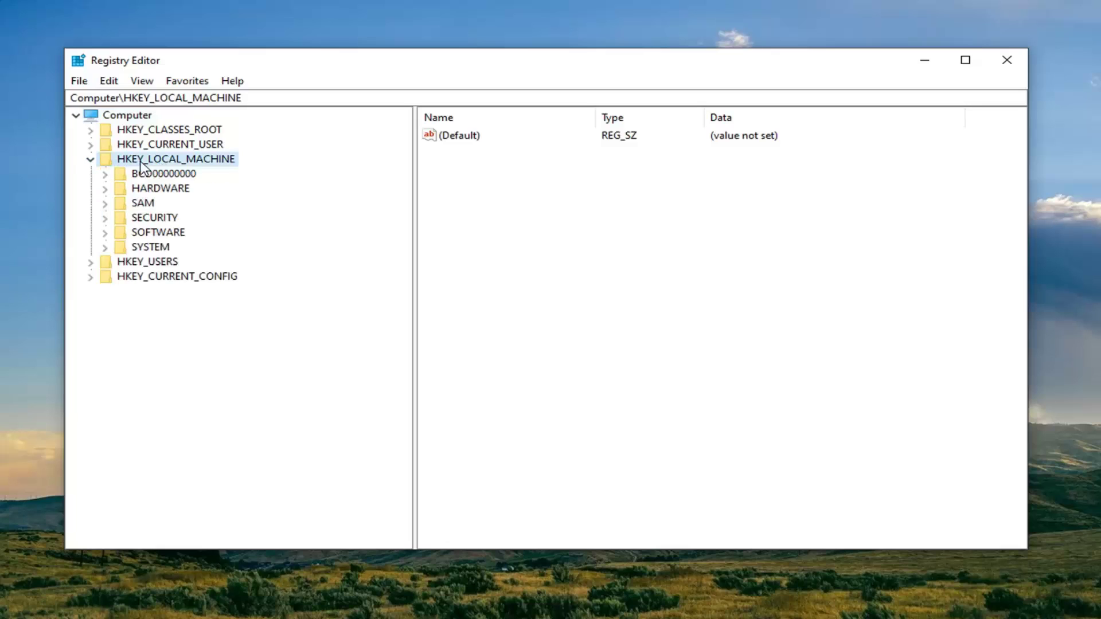
left_click(143, 252)
double_click(142, 252)
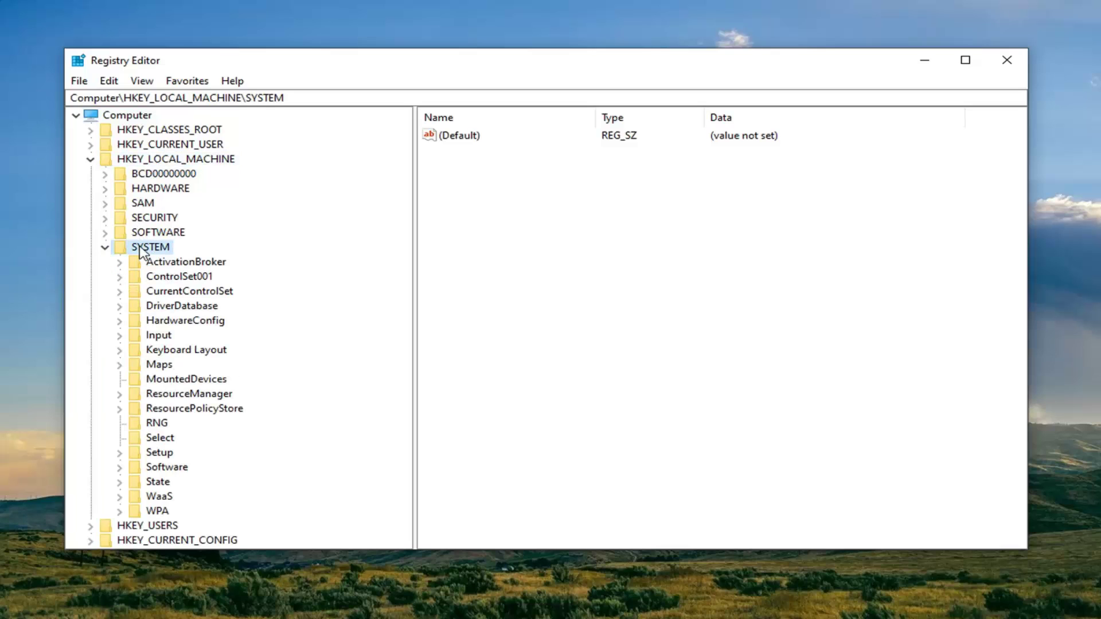
left_click(155, 279)
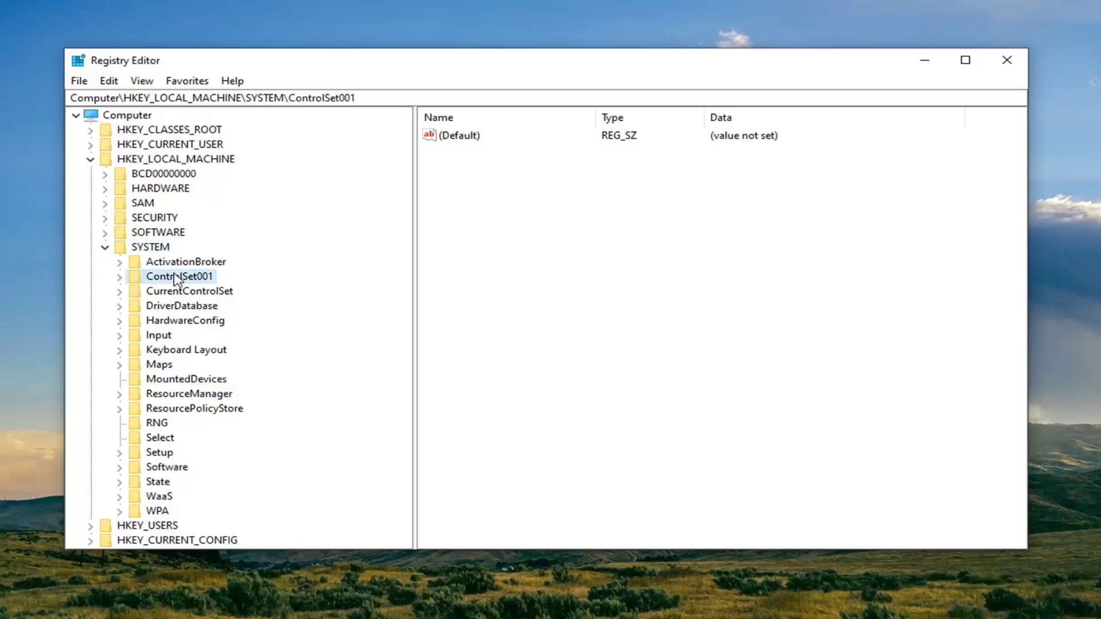
double_click(190, 280)
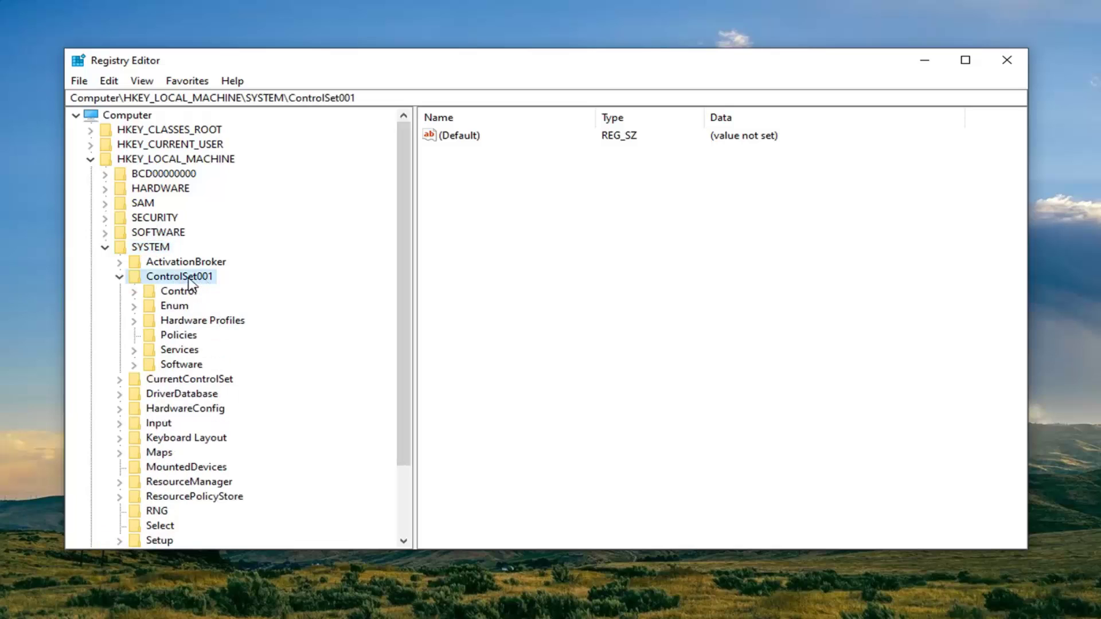
left_click(172, 293)
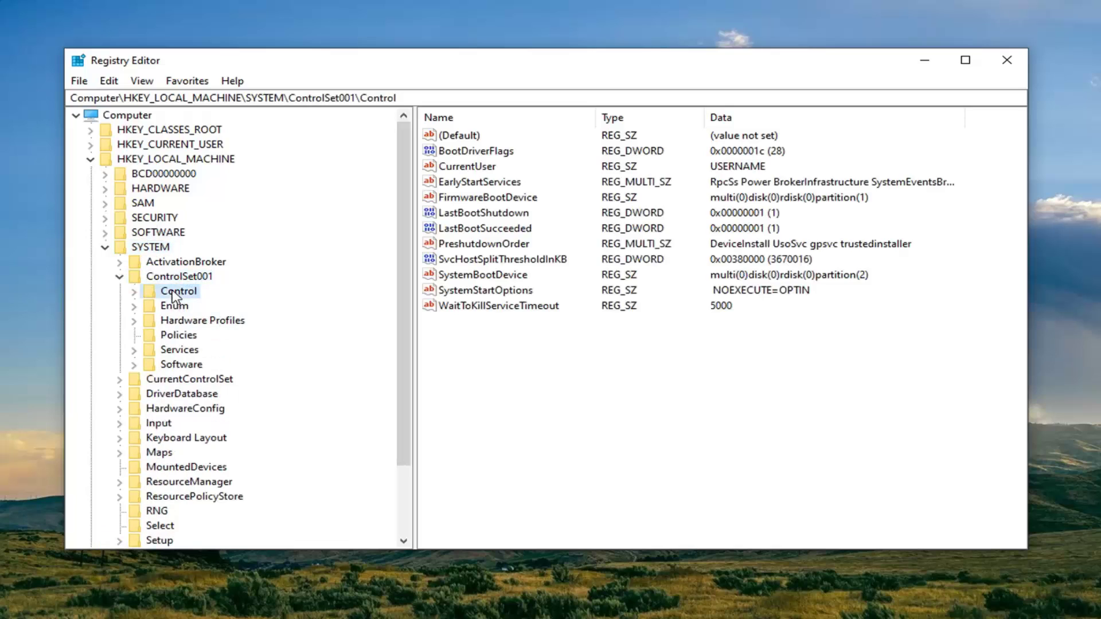
double_click(172, 290)
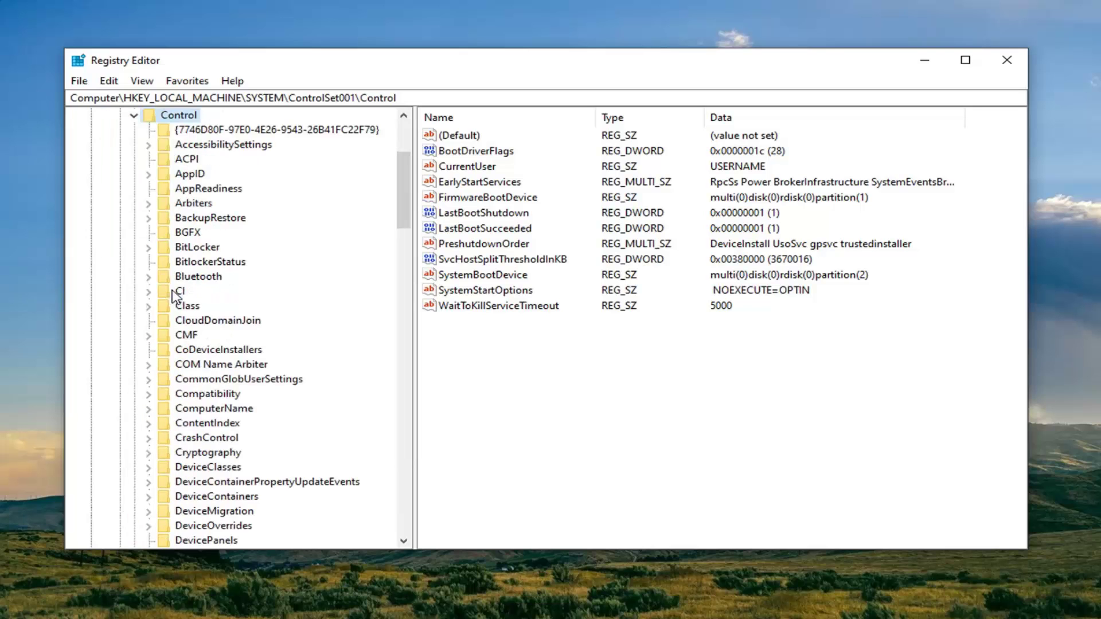
Step: Open the Windows key under Control and select its ErrorMode value
scroll(175, 295, "down", 14)
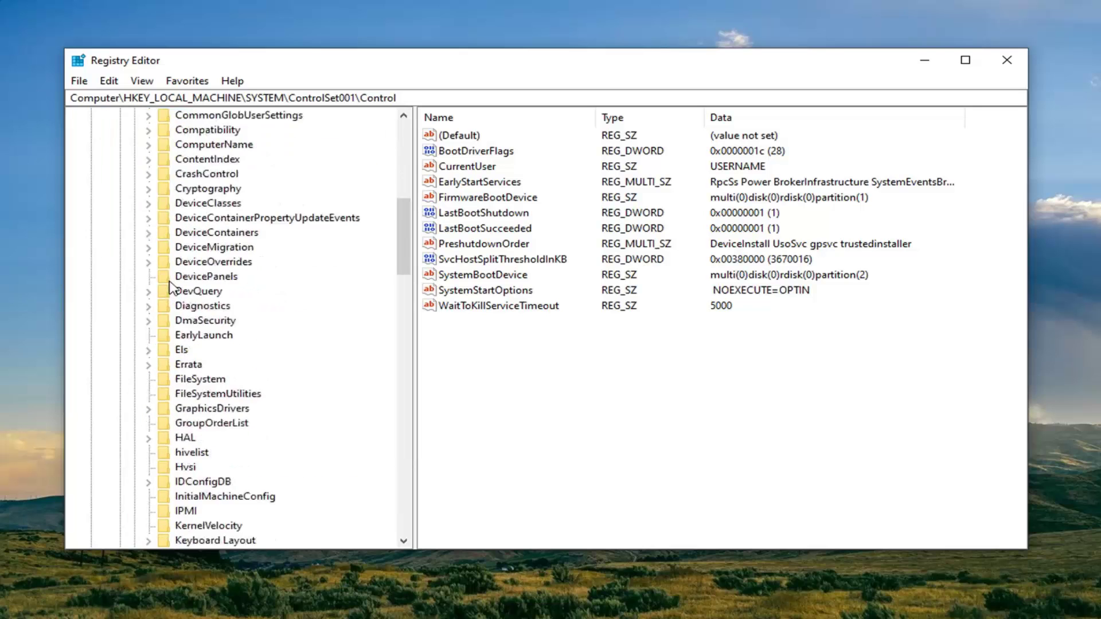
scroll(179, 290, "down", 18)
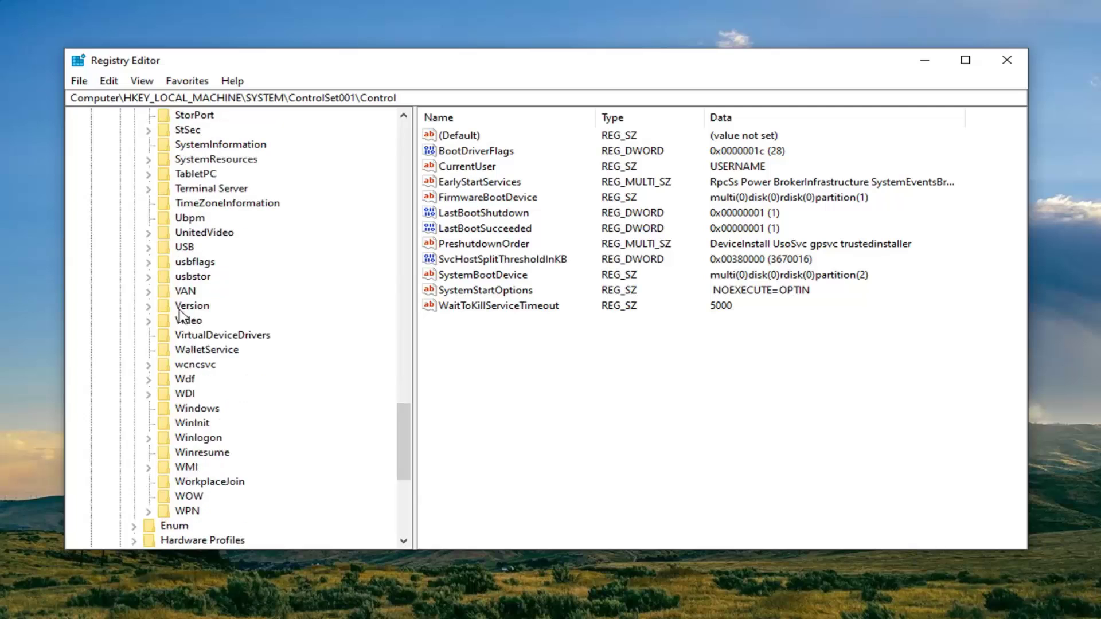
left_click(195, 409)
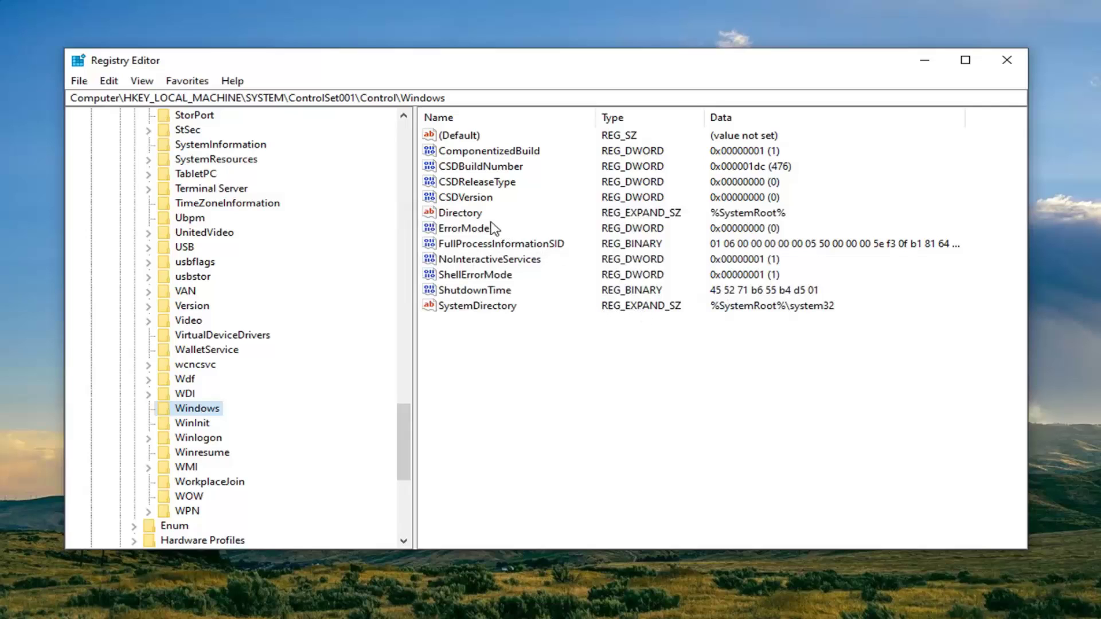
left_click(462, 231)
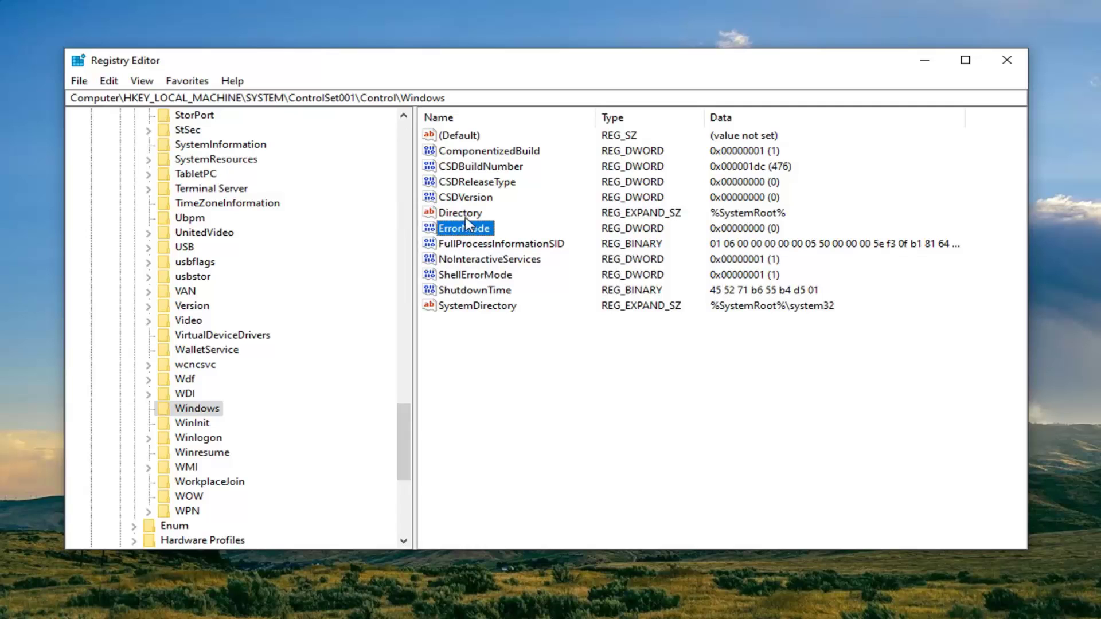
Step: Open ErrorMode's edit dialog and confirm its value data stays 0
right_click(506, 351)
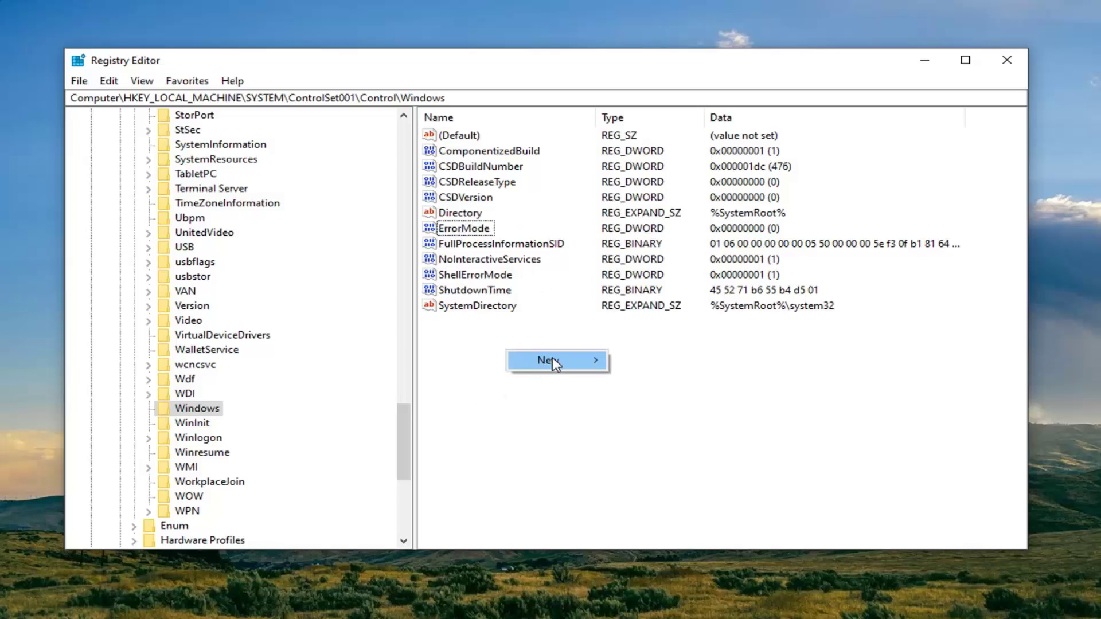
mouse_move(552, 357)
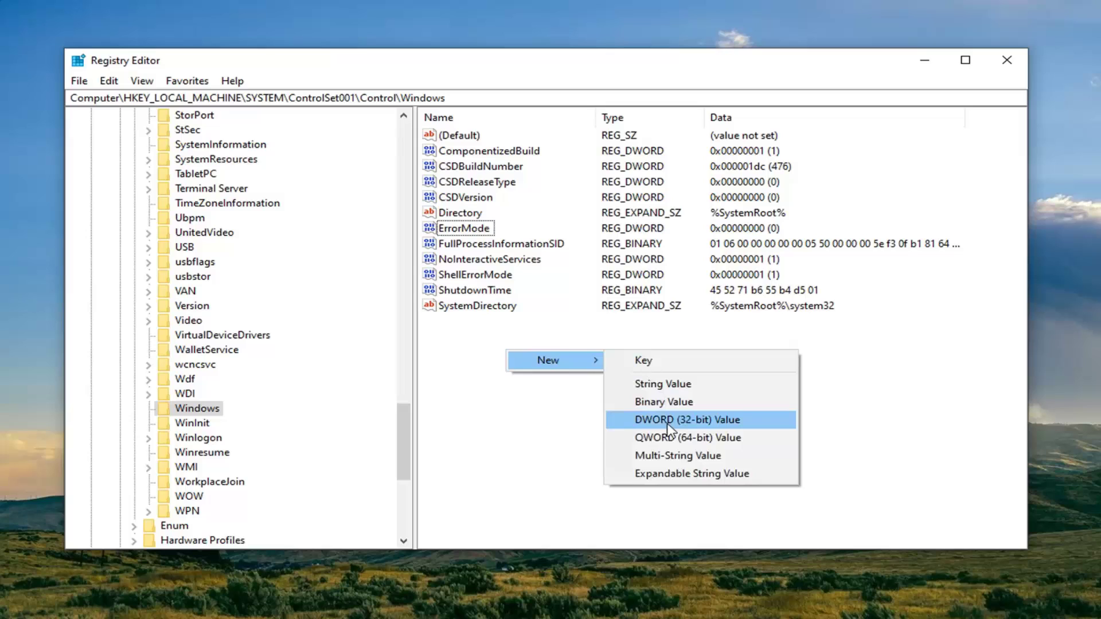
left_click(478, 235)
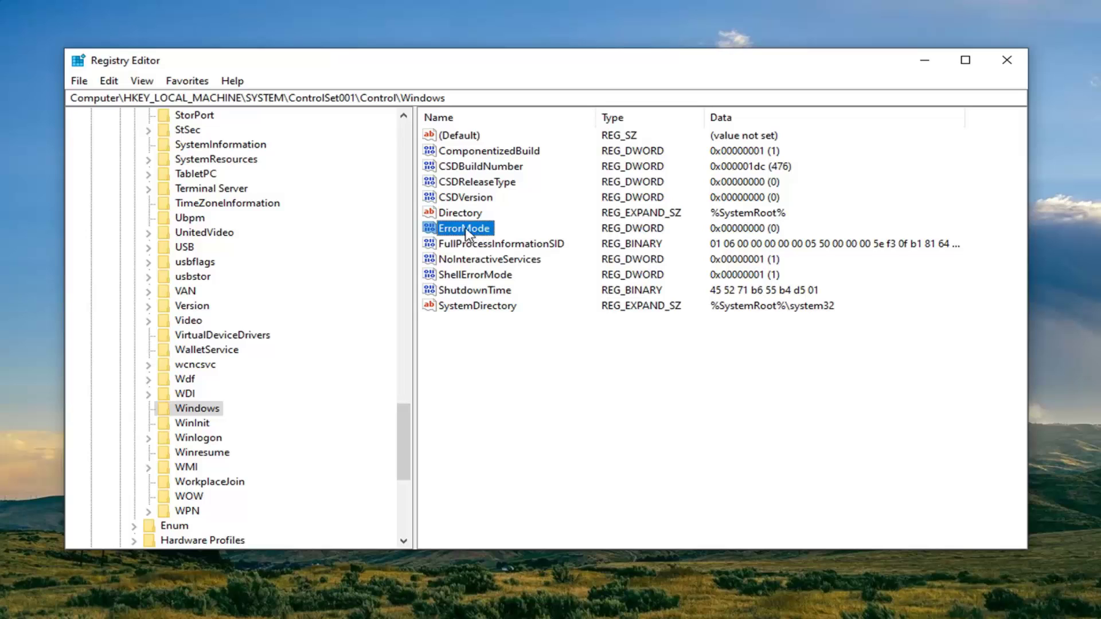
double_click(466, 229)
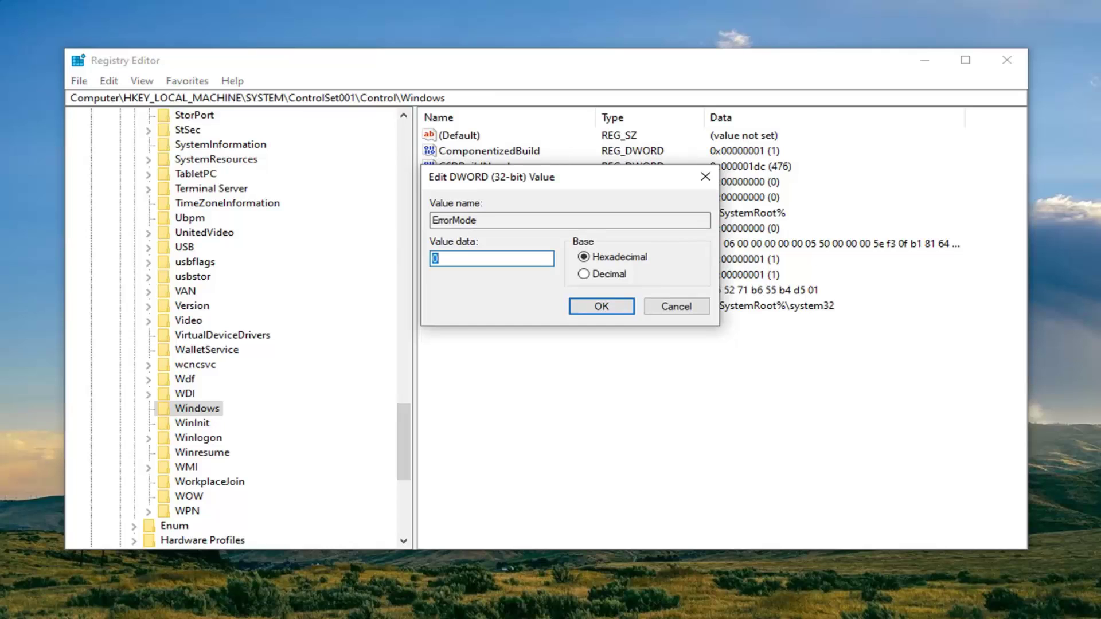
left_click(436, 259)
left_click(602, 306)
Step: Collapse Control, ControlSet001, SYSTEM and HKEY_LOCAL_MACHINE back to the five hives
left_click_drag(404, 400, 383, 129)
left_click(138, 262)
left_click(134, 262)
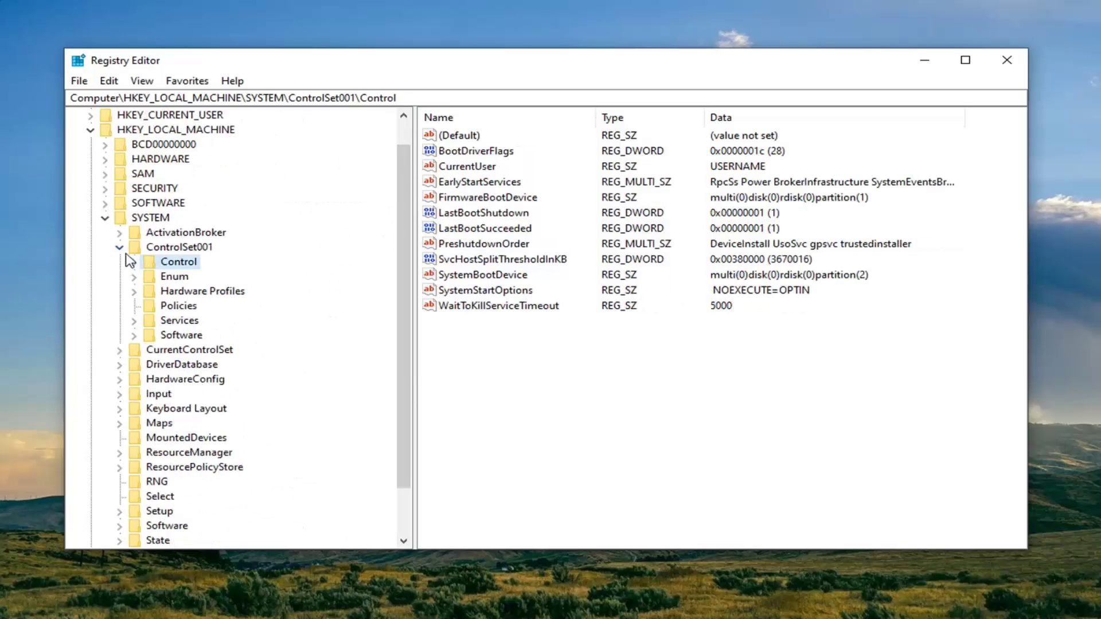
left_click(120, 247)
left_click(105, 247)
left_click(90, 159)
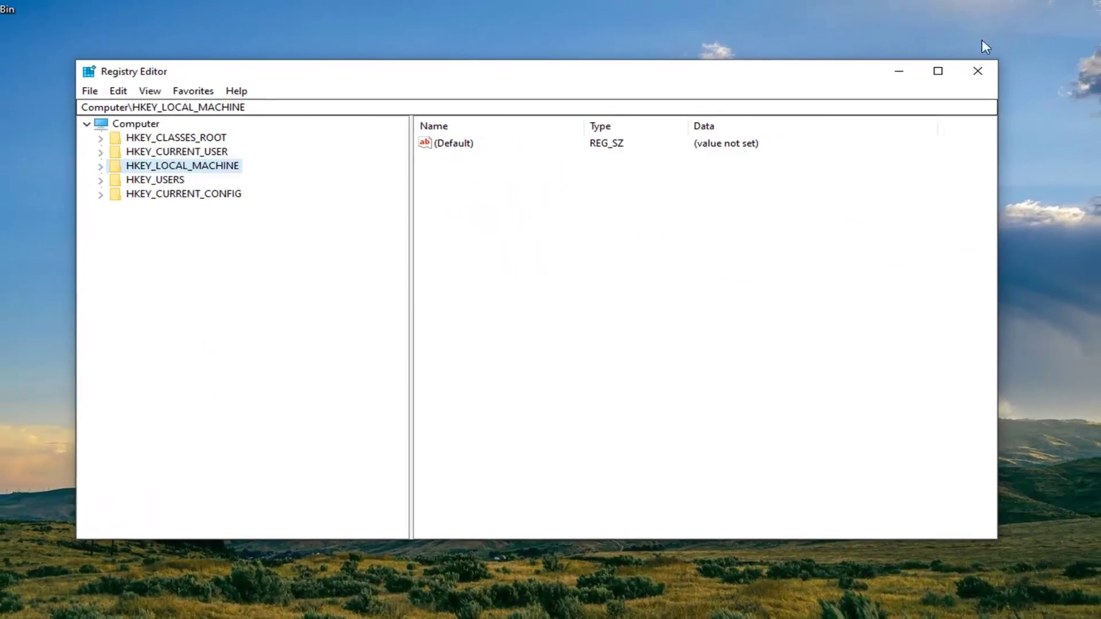
Step: Close Registry Editor and launch Command Prompt as administrator via a cmd search
left_click(1007, 59)
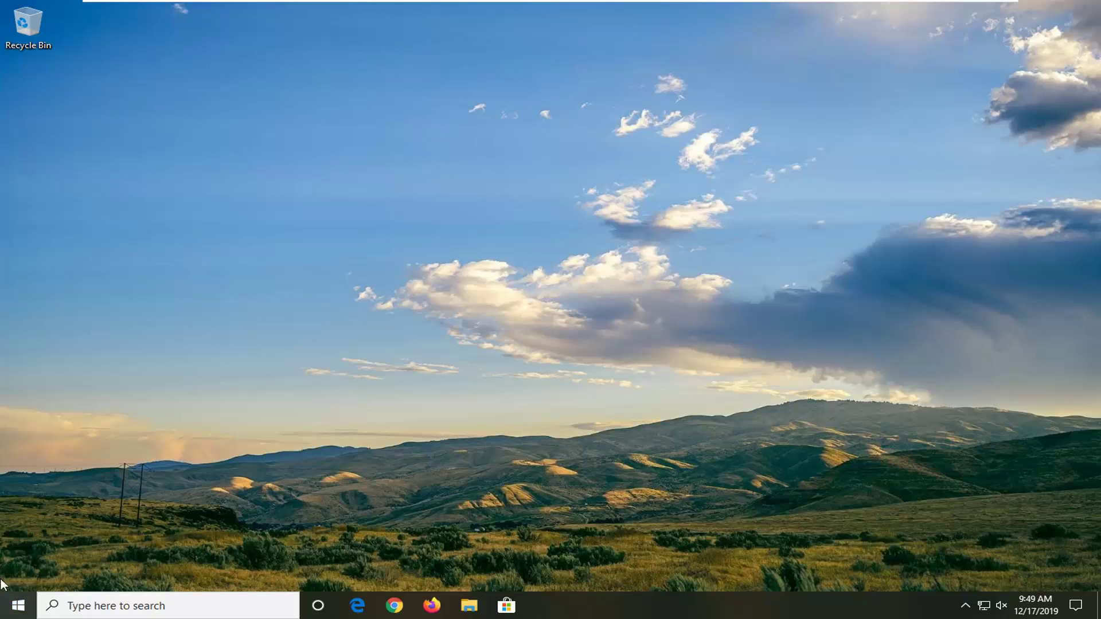
left_click(3, 613)
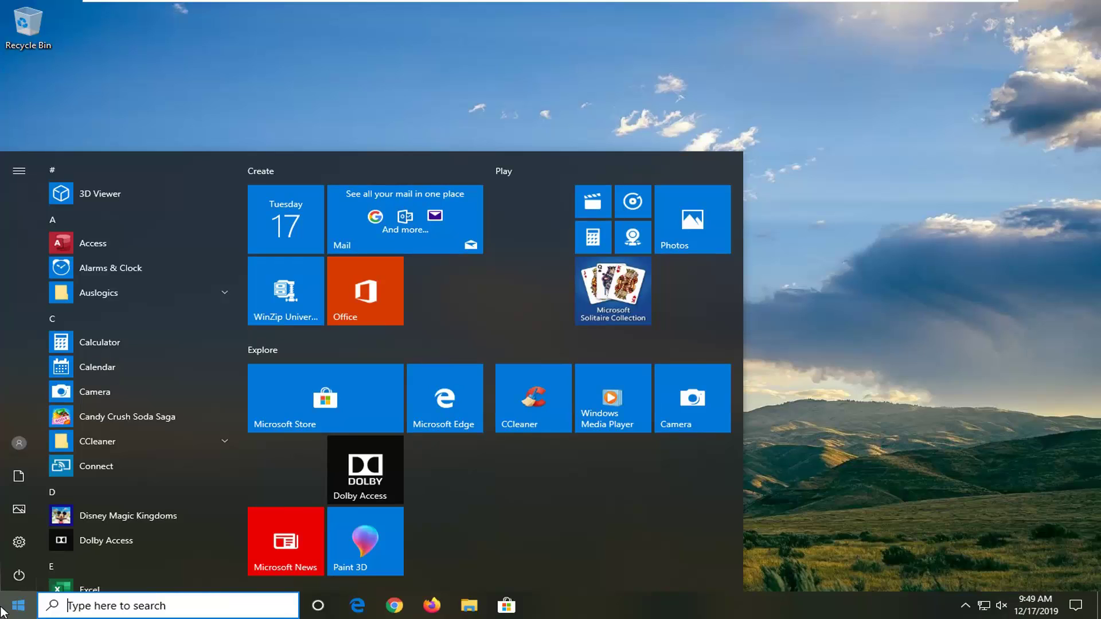
type("cmd")
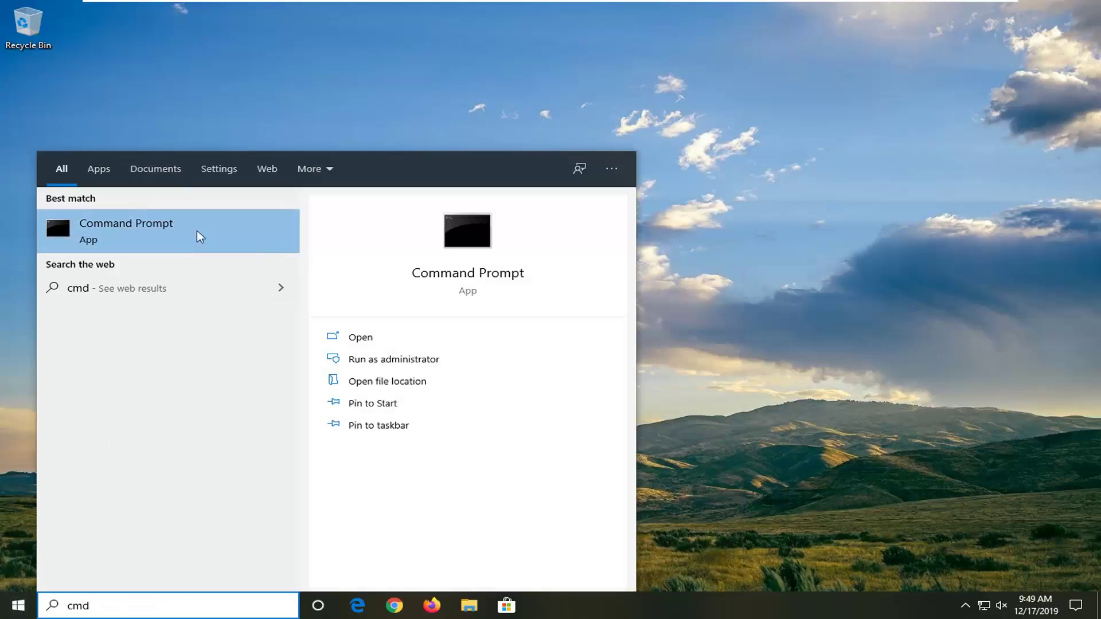
right_click(139, 235)
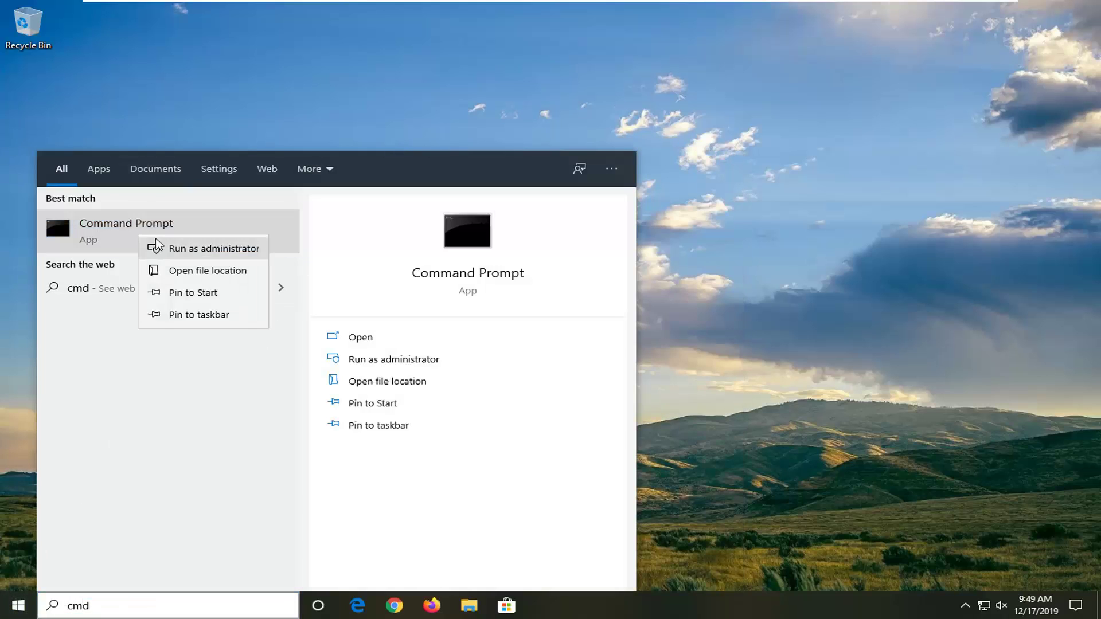
left_click(160, 243)
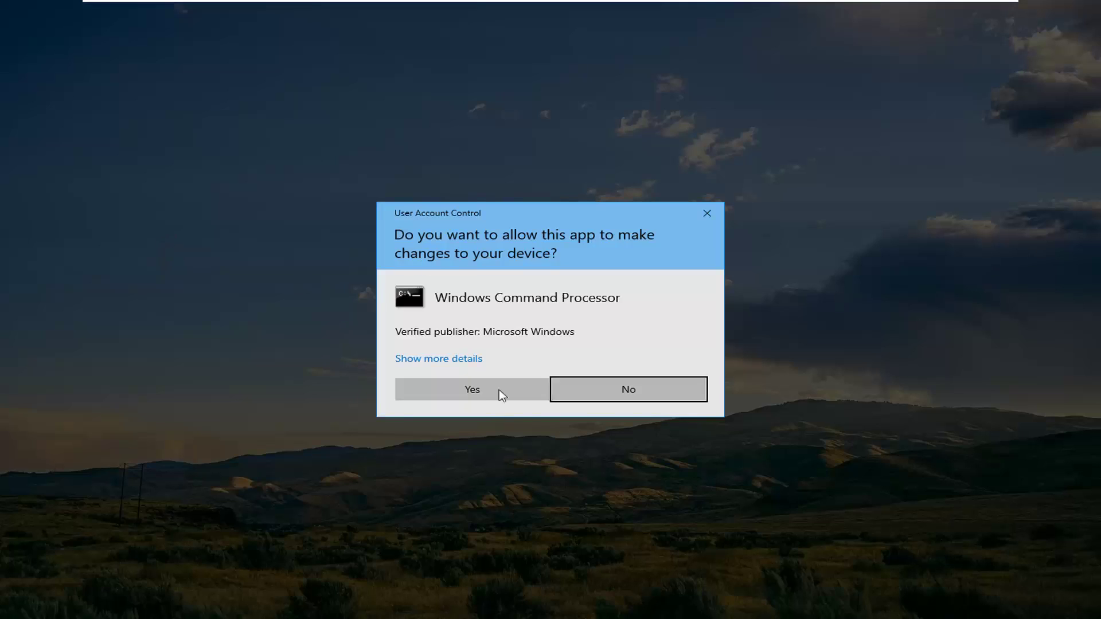
left_click(472, 394)
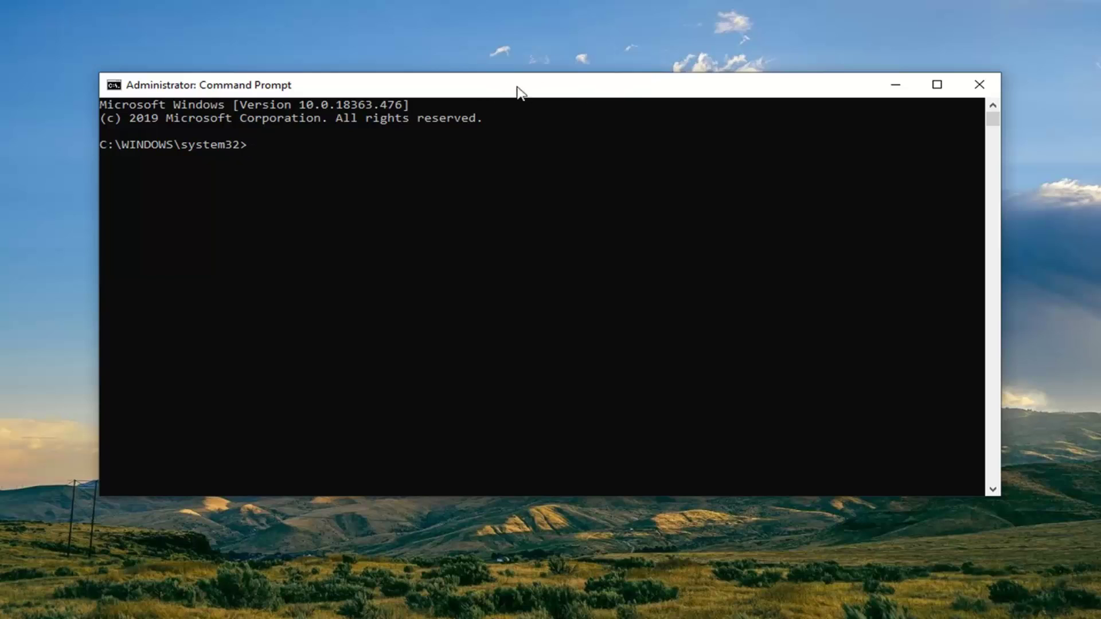
Step: Paste sfc /scannow at the administrator prompt using the title-bar Edit menu
right_click(548, 86)
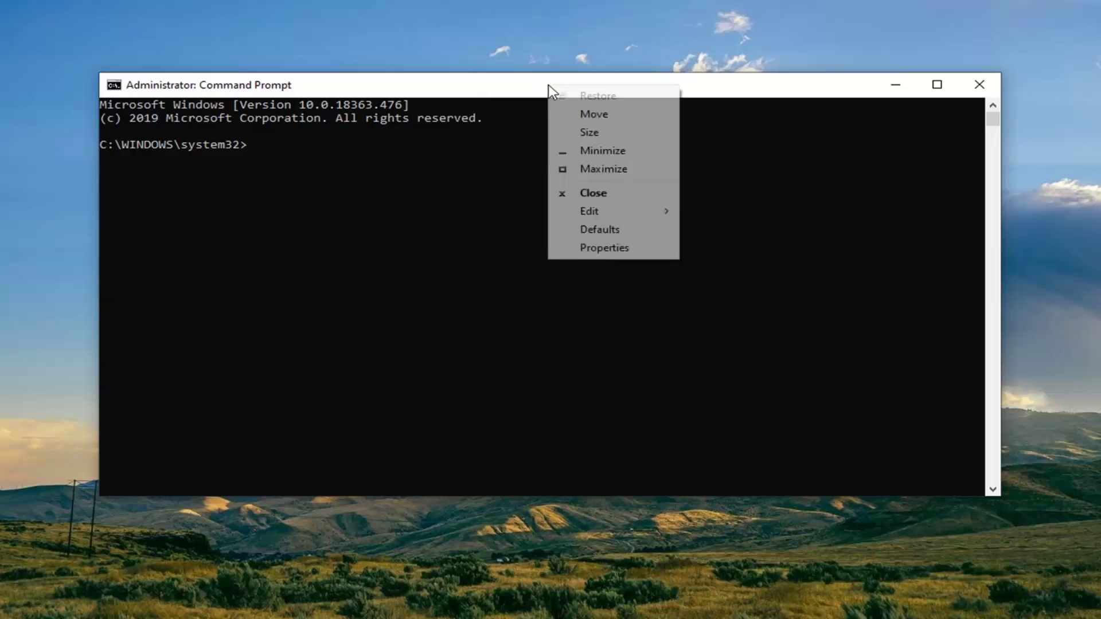
mouse_move(590, 213)
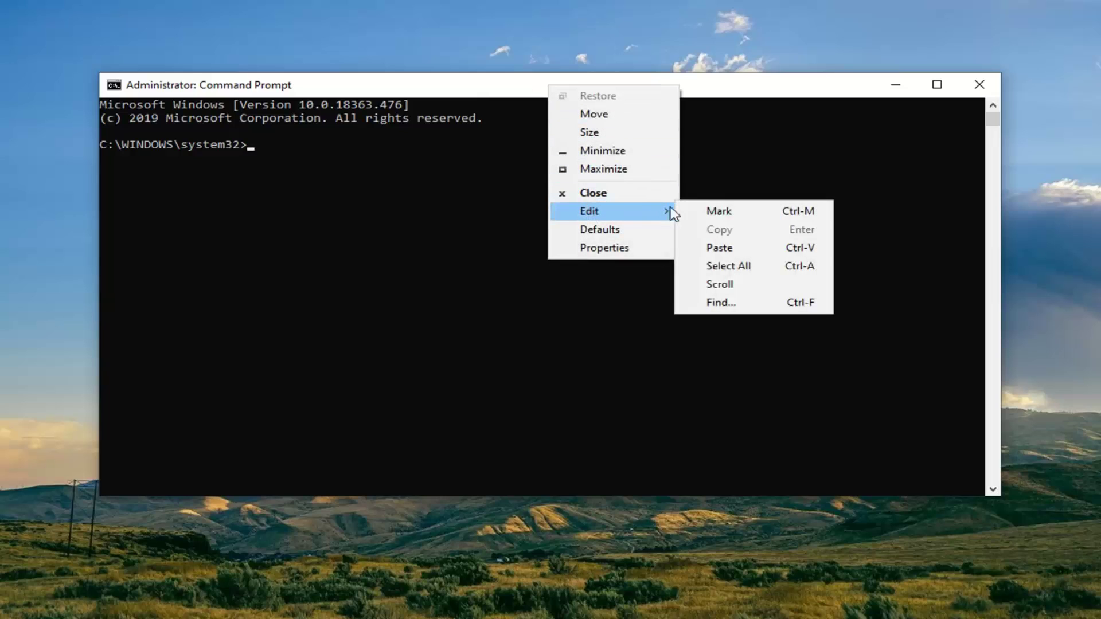
left_click(718, 248)
Step: Run sfc /scannow until verification reaches 100% with no integrity violations
key("Return")
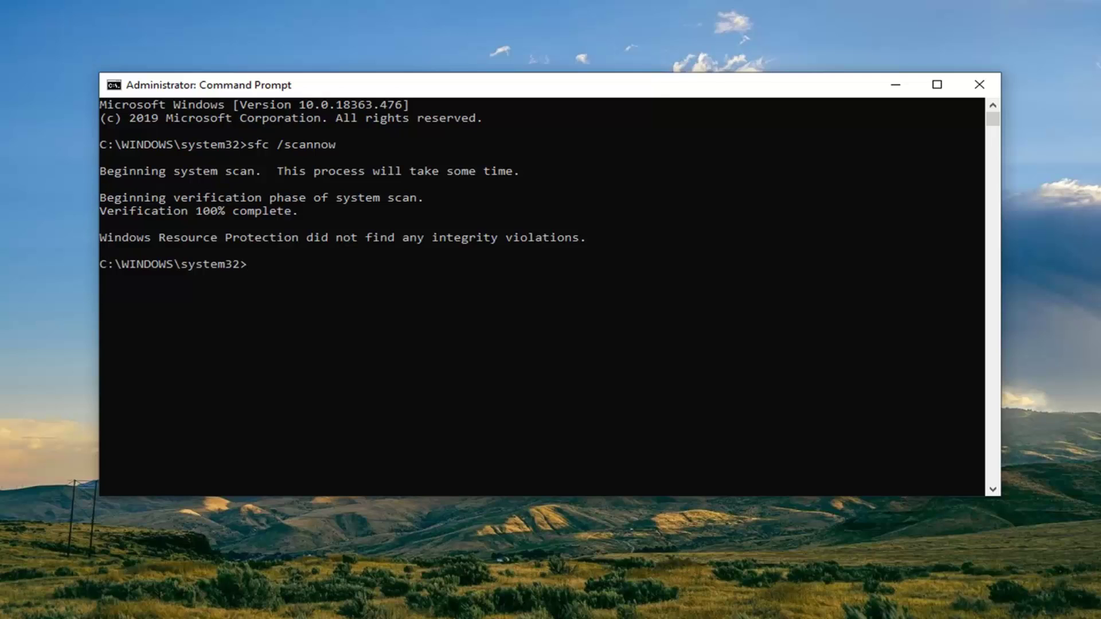
Step: Paste and run DISM /Online /Cleanup-Image /RestoreHealth, then close Command Prompt after it succeeds
right_click(581, 85)
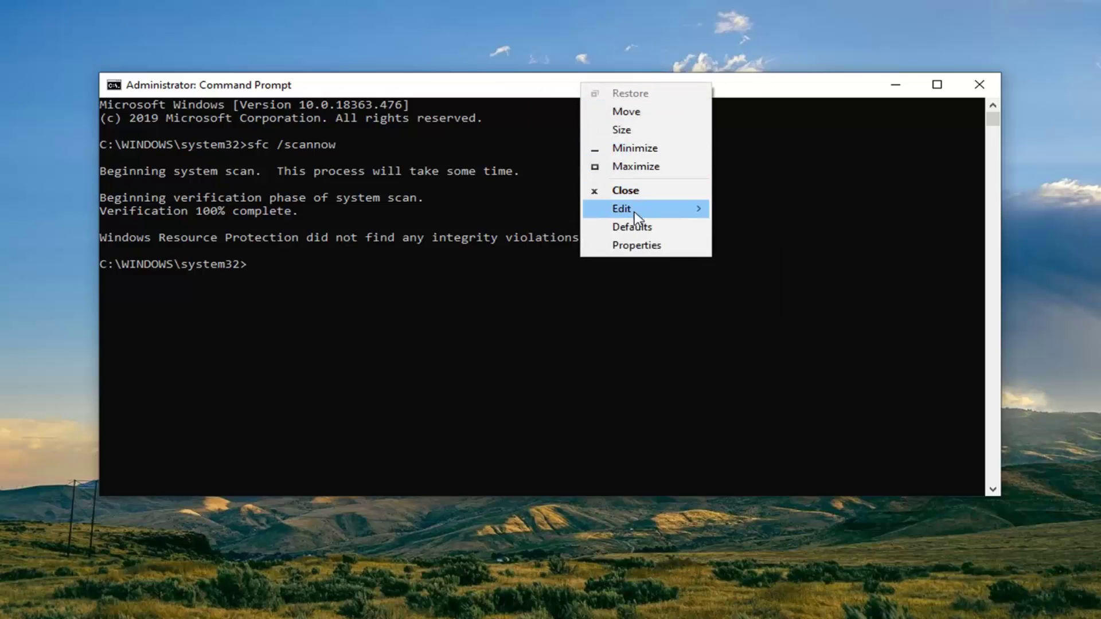
mouse_move(635, 211)
left_click(746, 246)
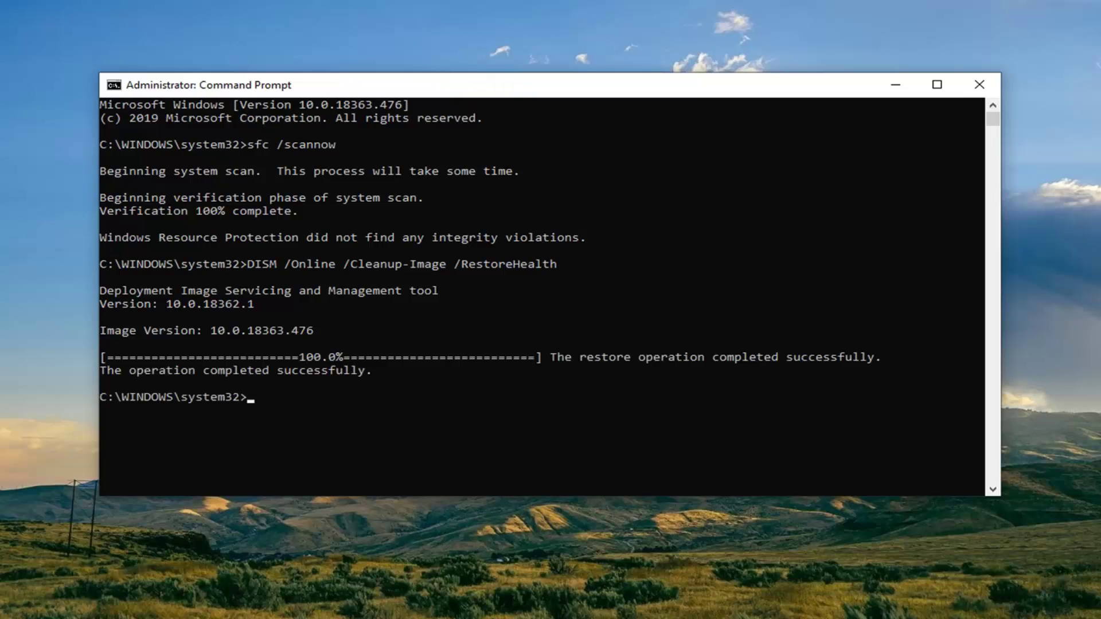
left_click(979, 85)
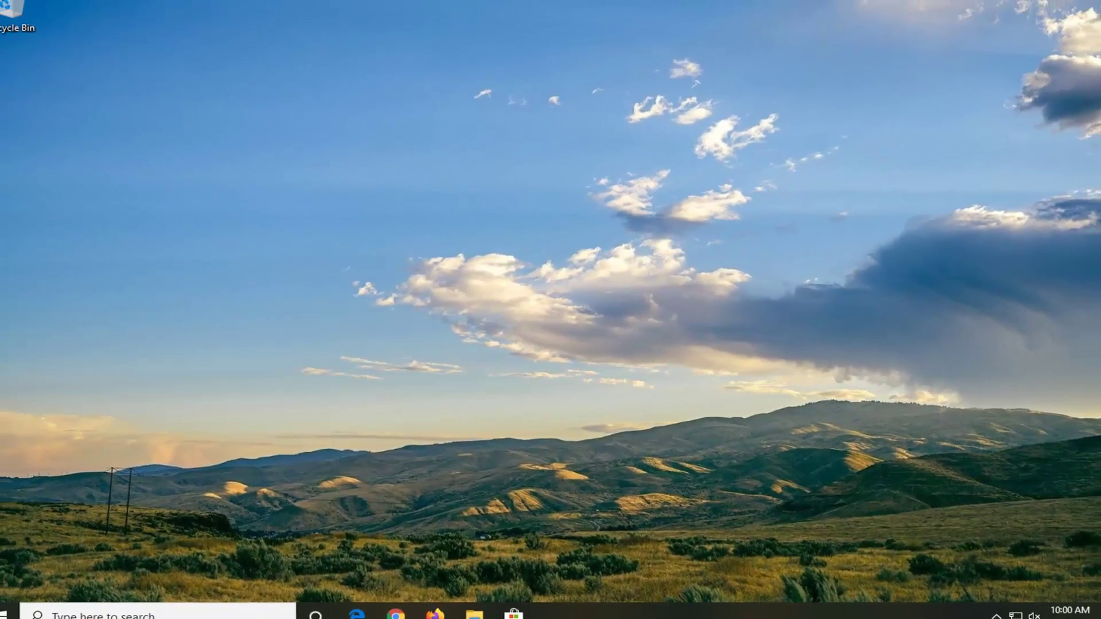